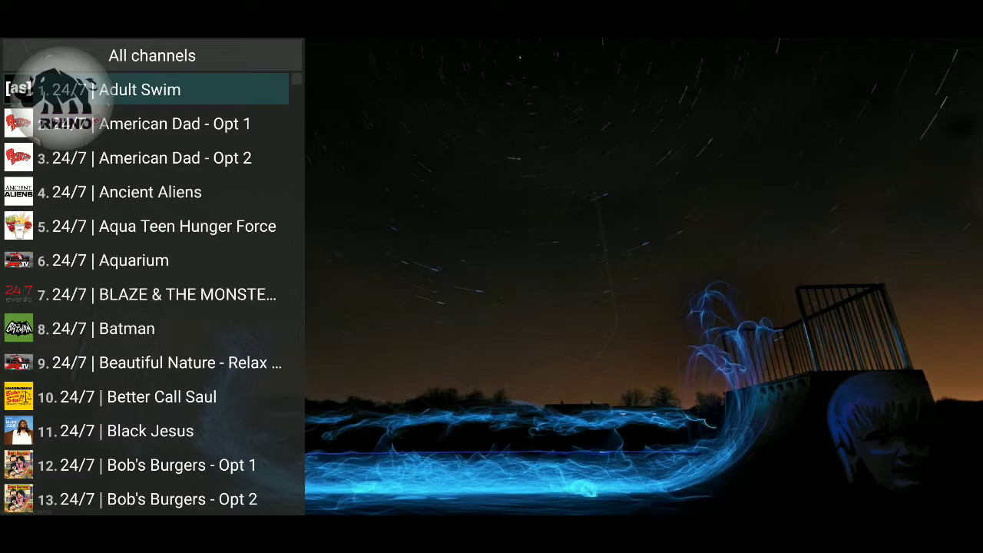
key(XF86AudioLowerVolume)
key(Page_Down)
key(Page_Up)
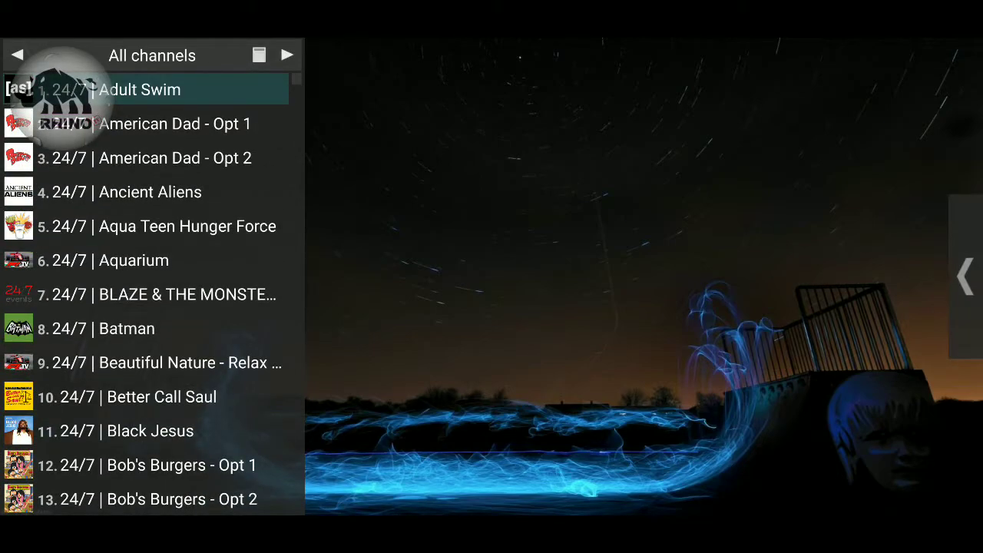
key(Page_Down)
key(Page_Up)
key(Page_Down)
key(Page_Up)
Step: Set the EPG source in the General settings to Download at each update
key(Menu)
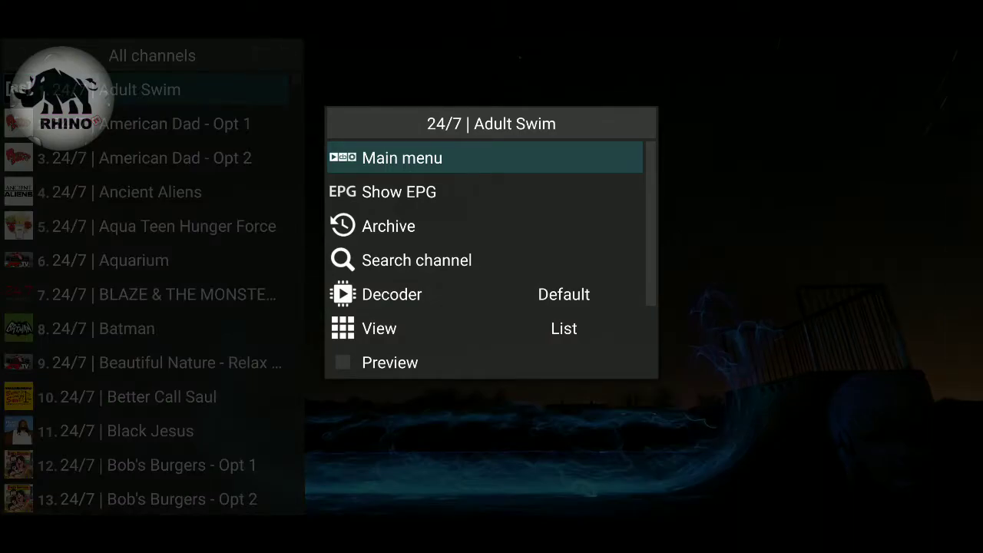
key(Return)
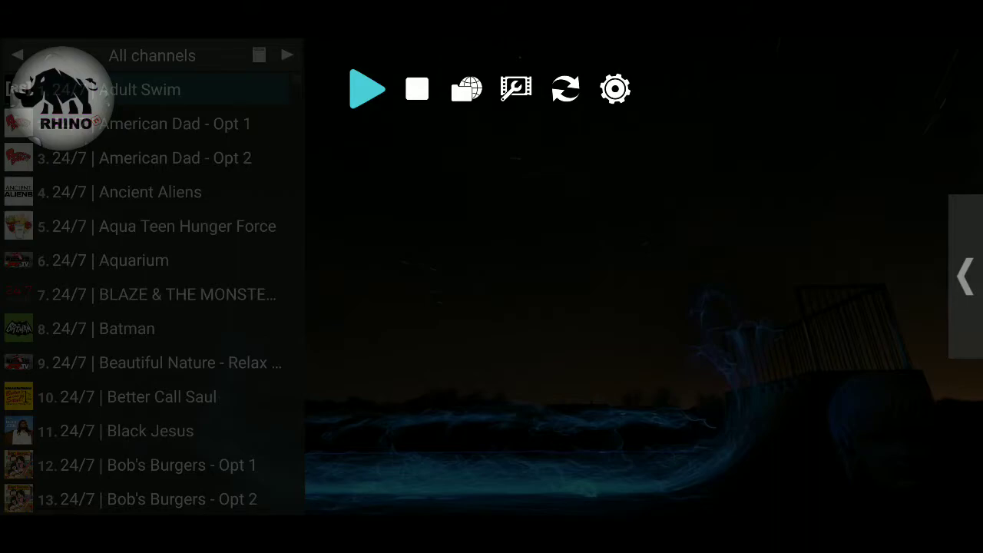
key(Left)
key(Return)
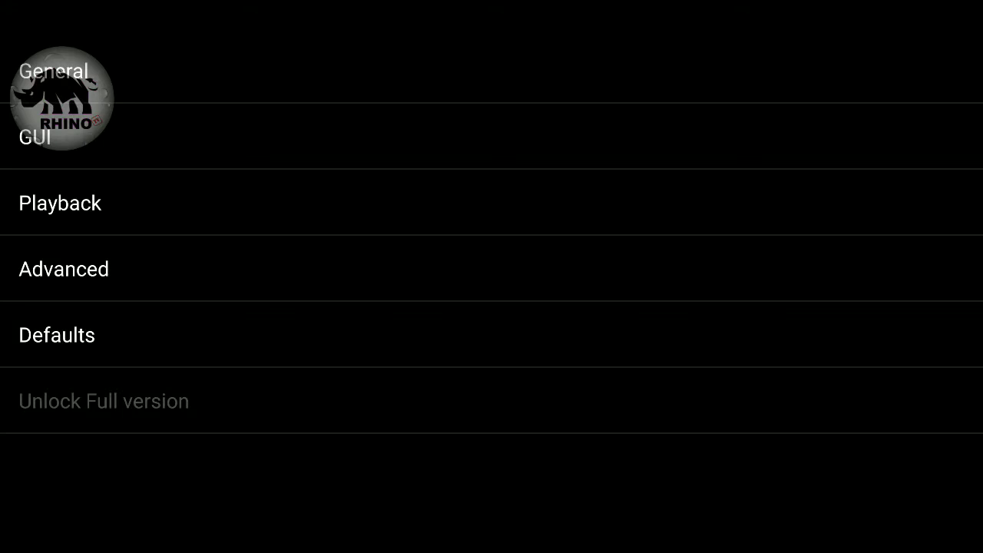
key(Return)
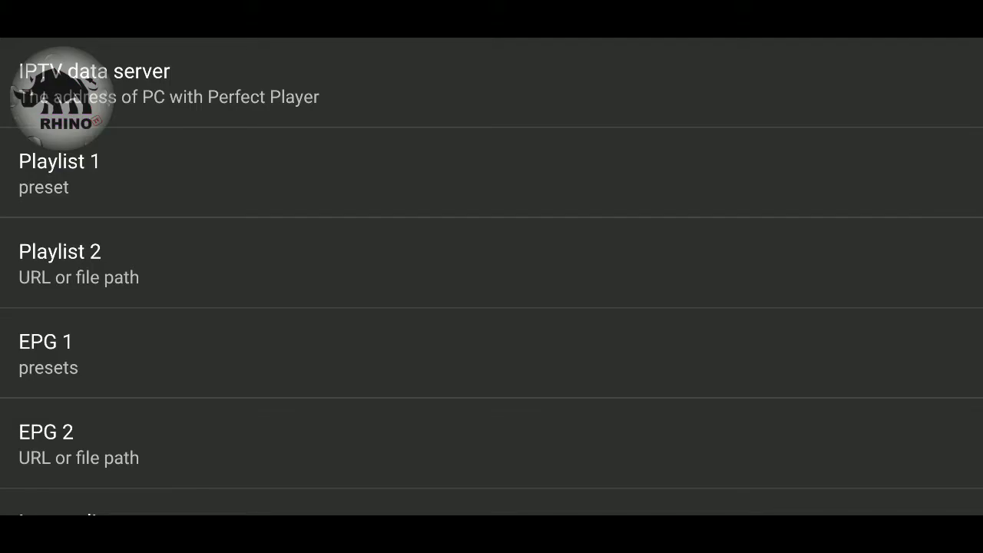
key(Return)
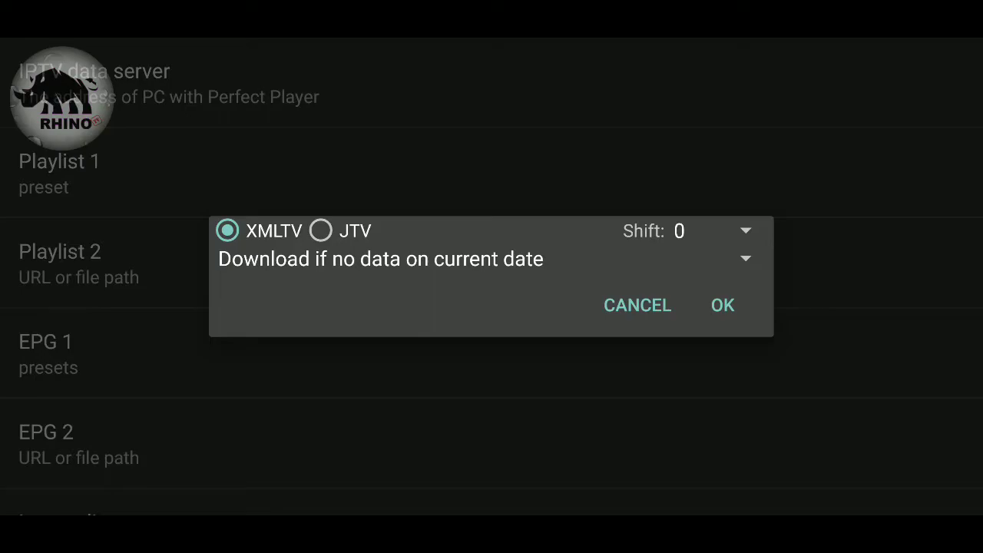
key(Return)
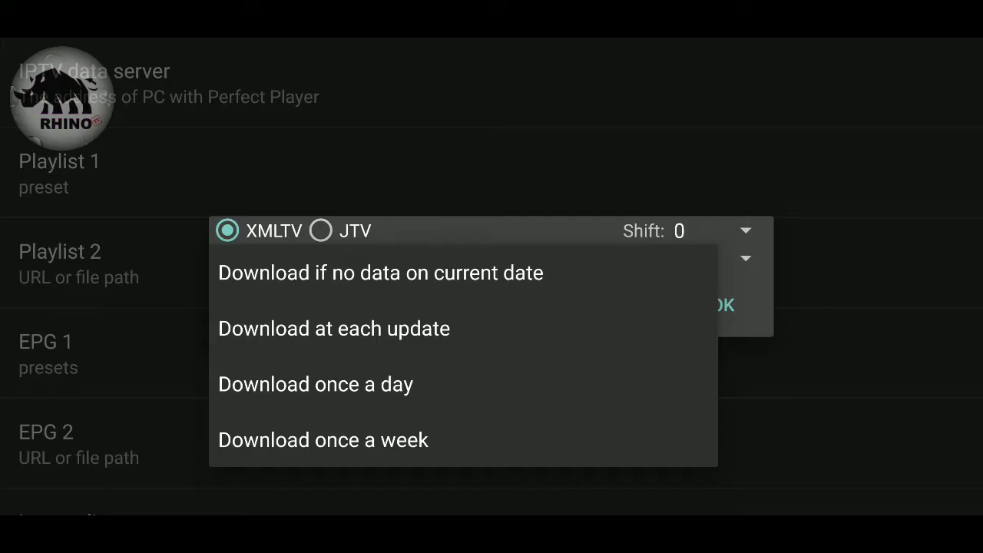
key(Down)
key(Return)
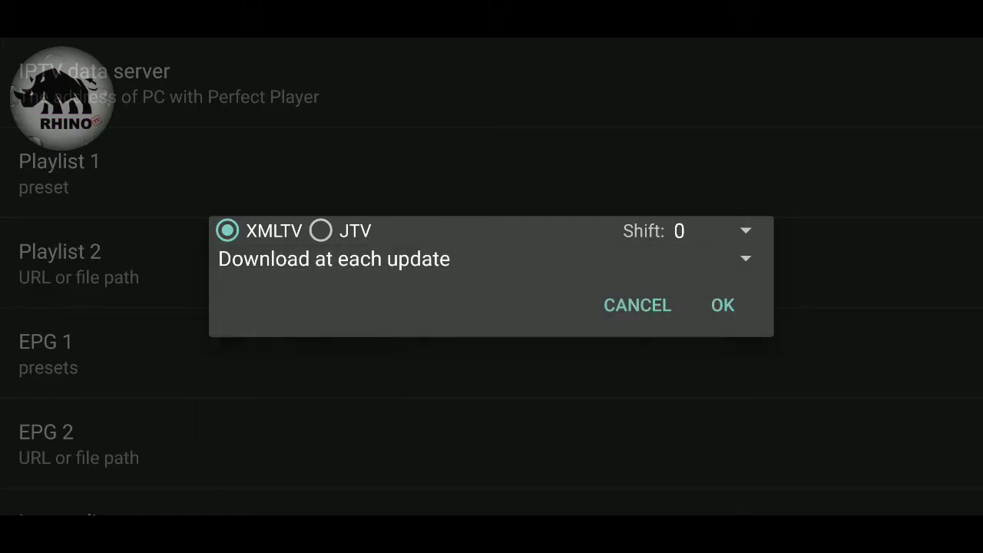
key(Return)
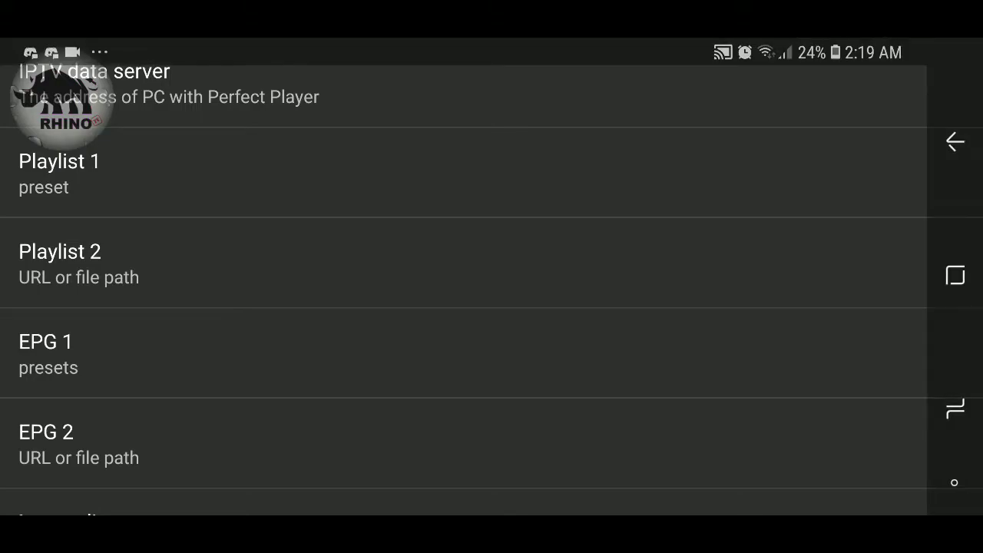
key(Escape)
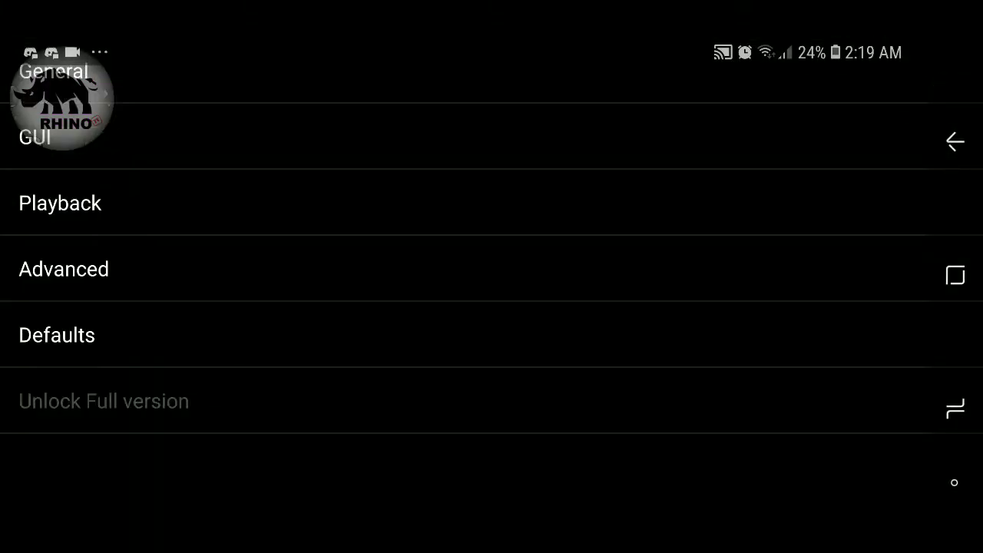
Step: Check the Show channels groups as folders option in the GUI settings, and bring up the Groups list
click(471, 123)
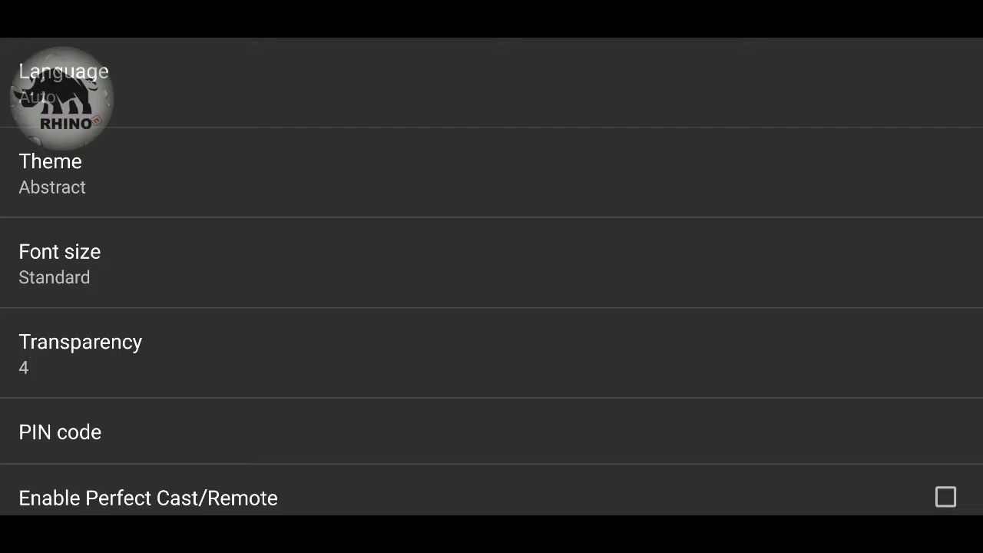
scroll(492, 277, down, 2)
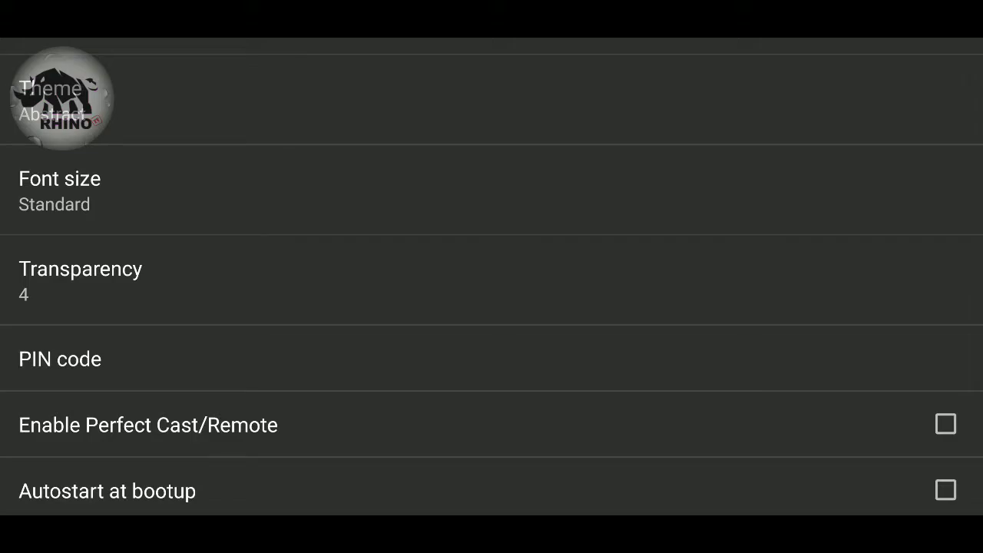
scroll(491, 276, down, 4)
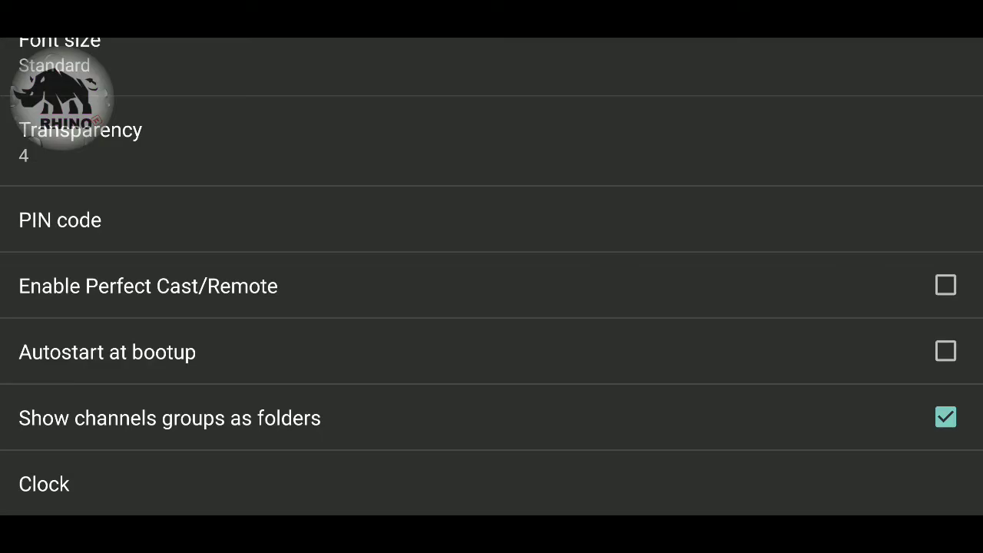
key(Escape)
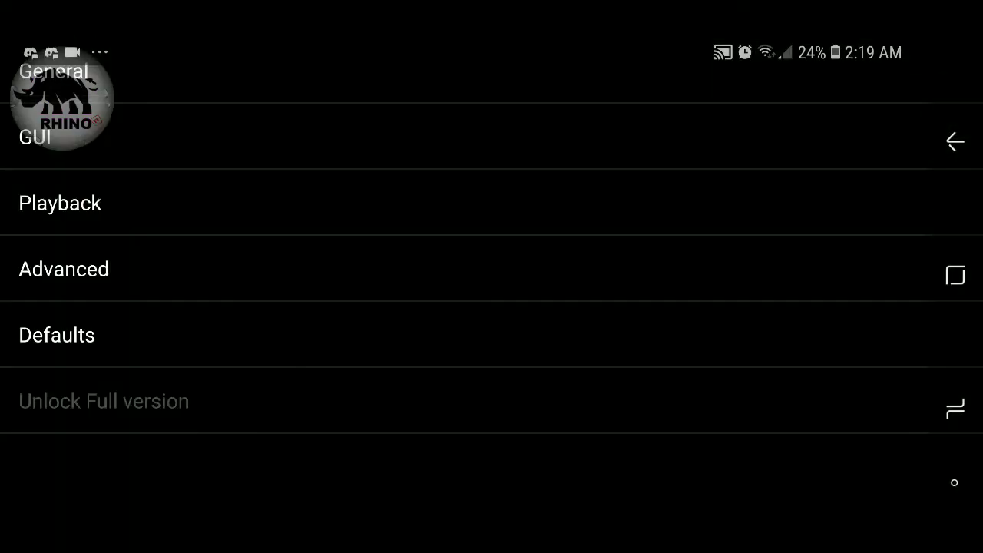
key(Escape)
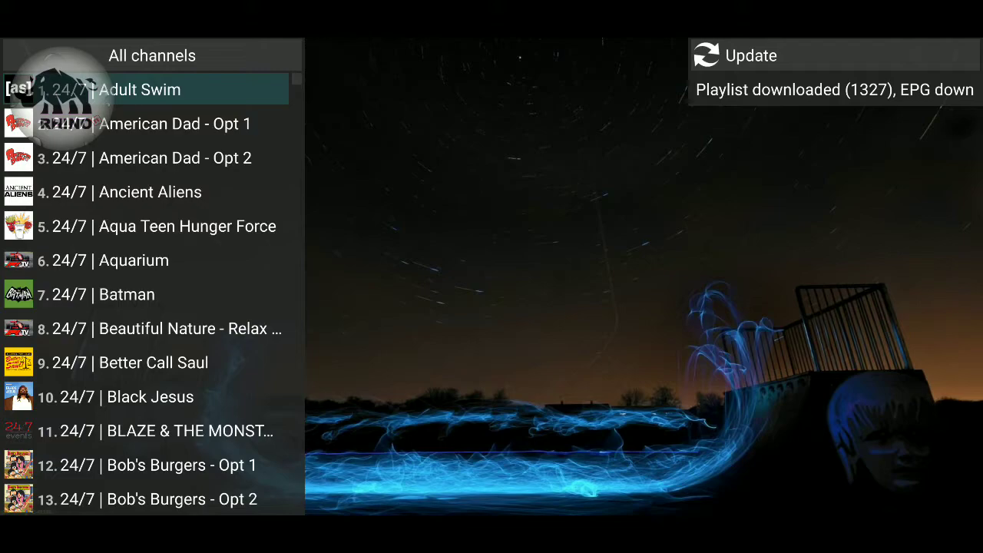
key(Left)
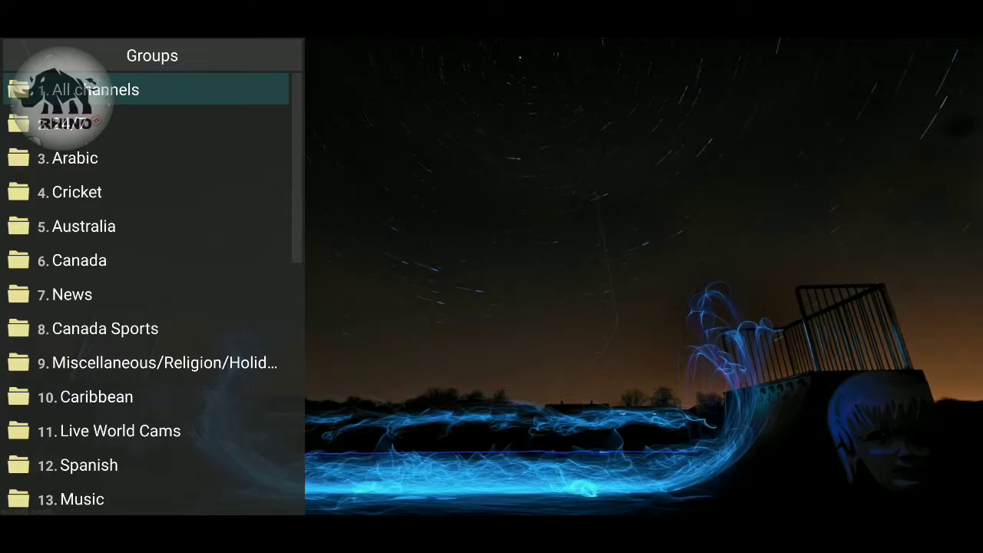
key(Up)
key(Down)
Step: Enable Groups management mode in the Advanced settings and return to the Groups list
key(Menu)
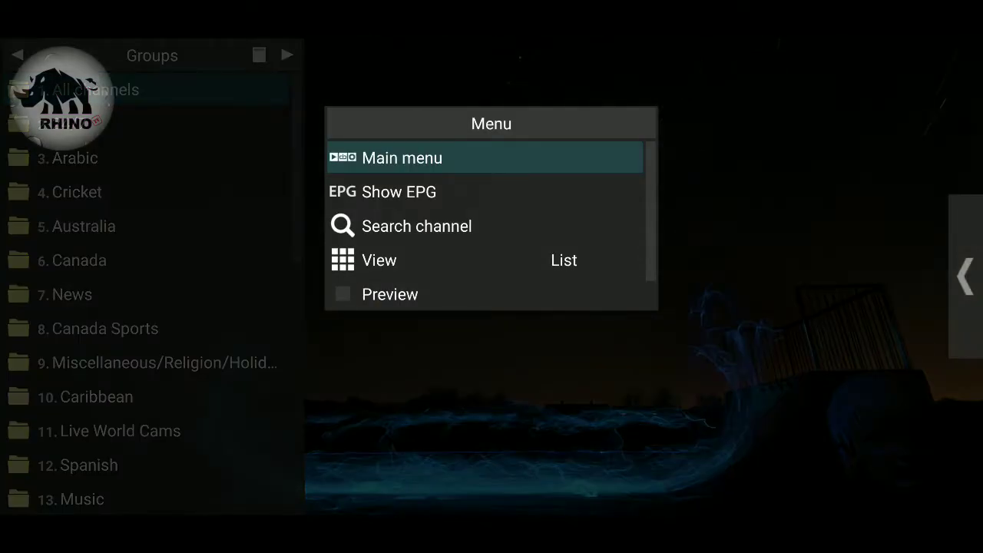
key(Return)
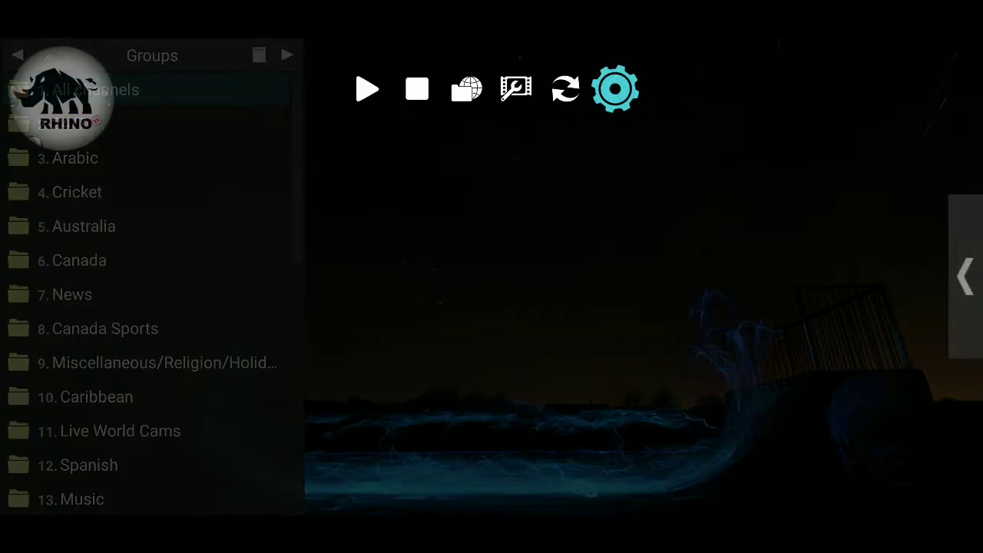
key(Return)
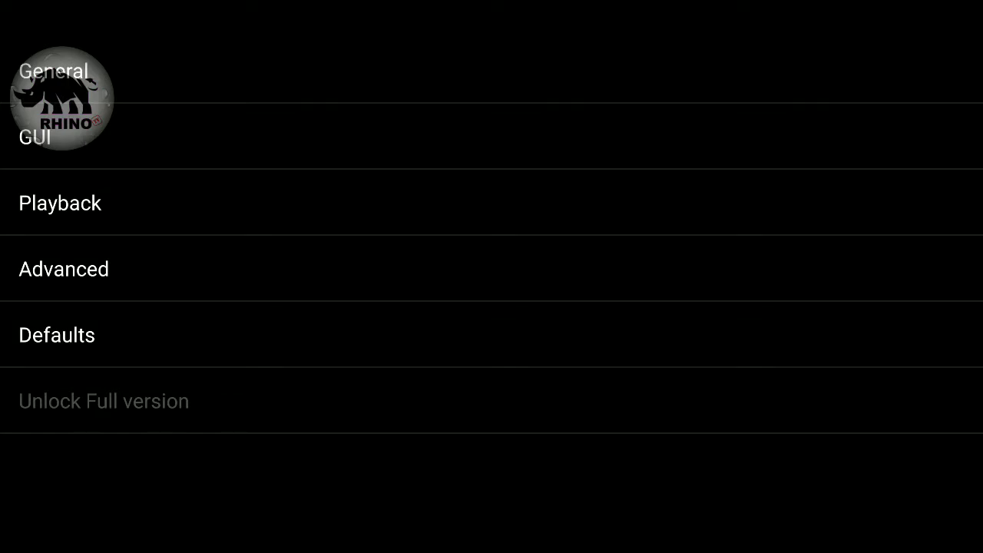
key(Return)
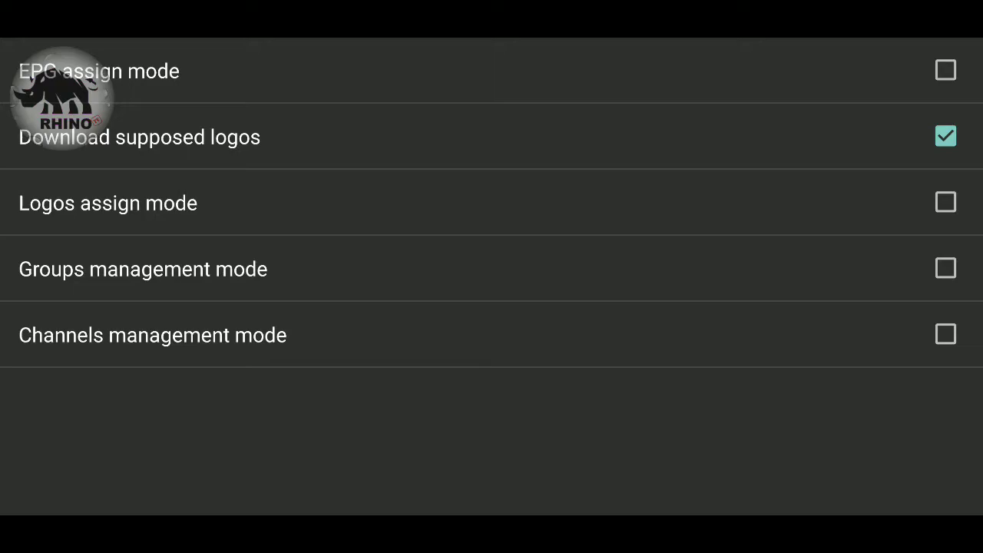
click(844, 268)
click(954, 141)
click(954, 140)
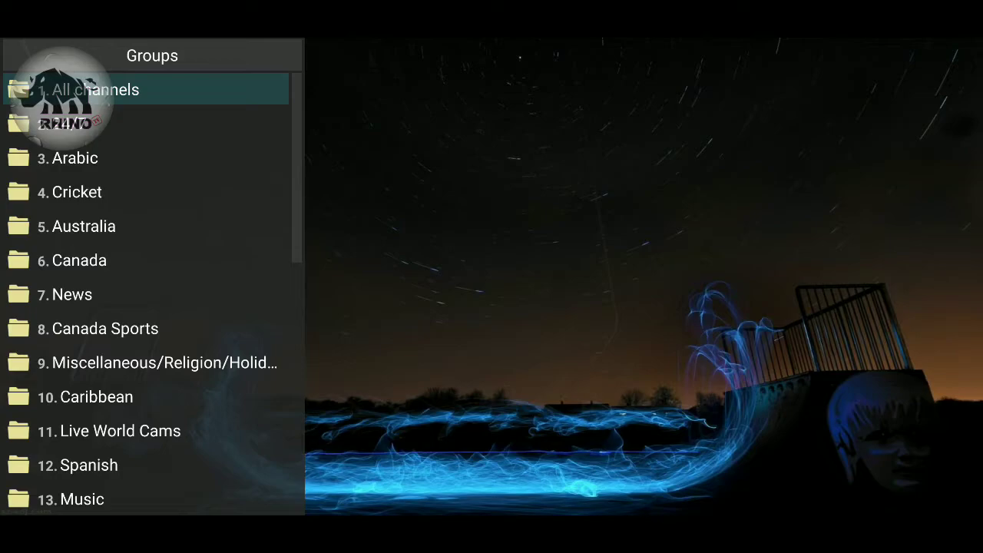
key(Menu)
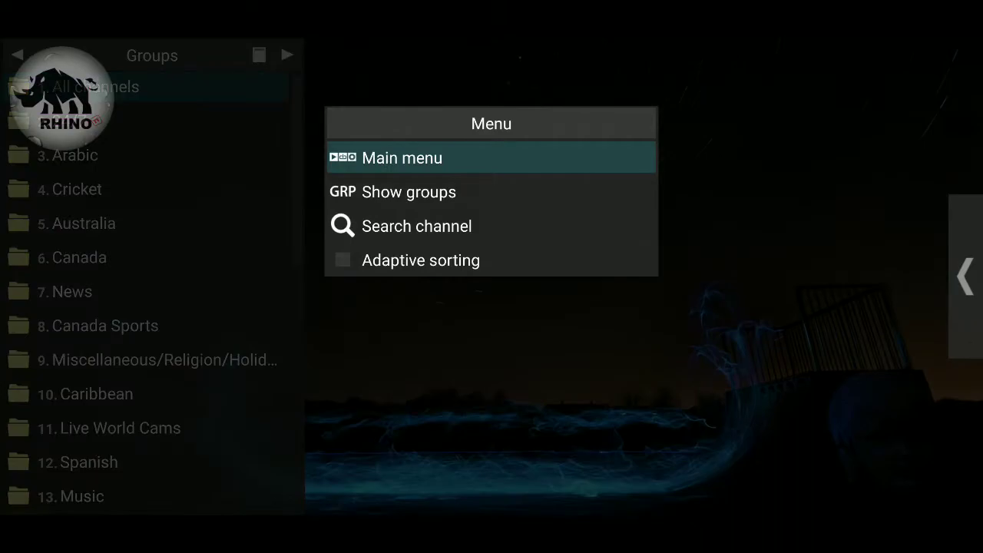
key(XF86AudioRaiseVolume)
key(Escape)
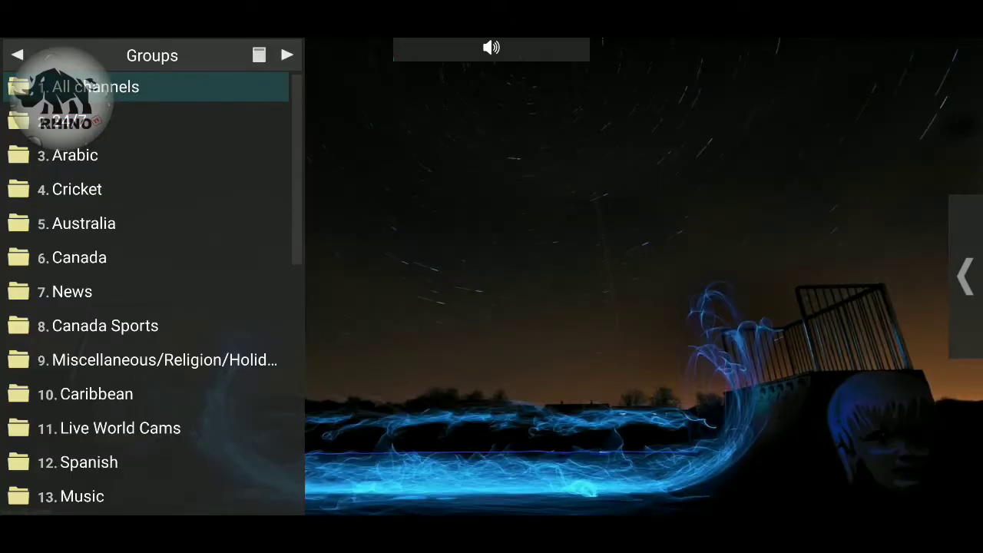
Step: Hide the Arabic group in the Groups list
key(Down)
key(Down)
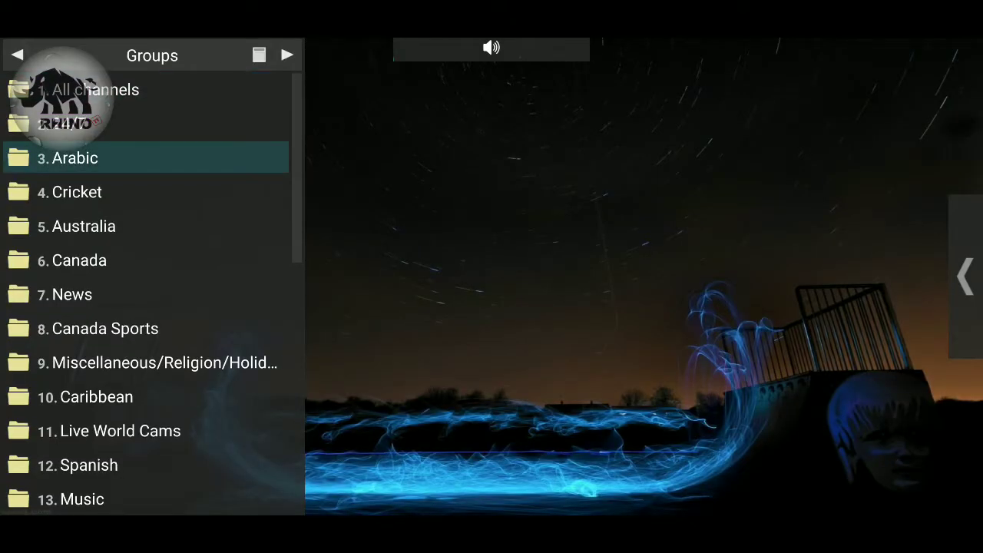
key(Menu)
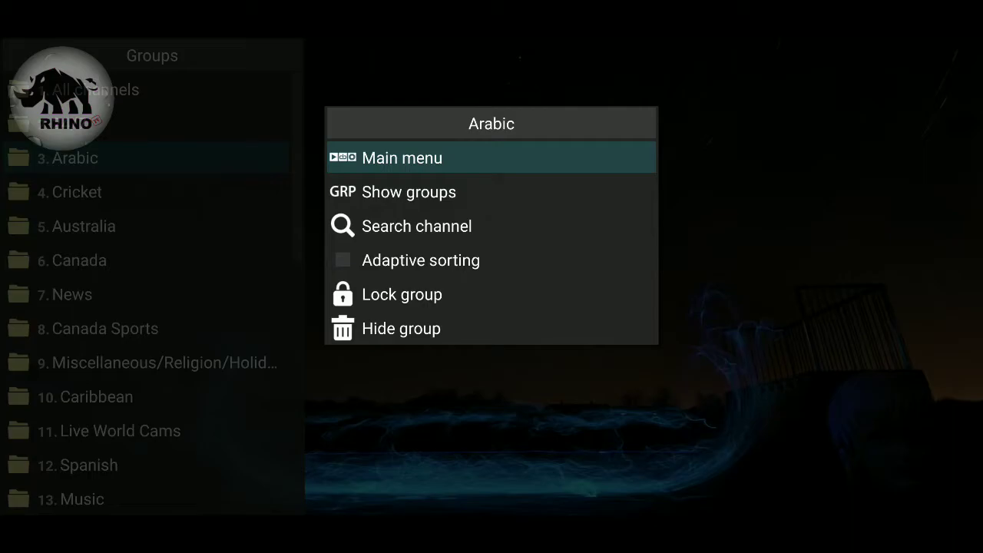
key(Escape)
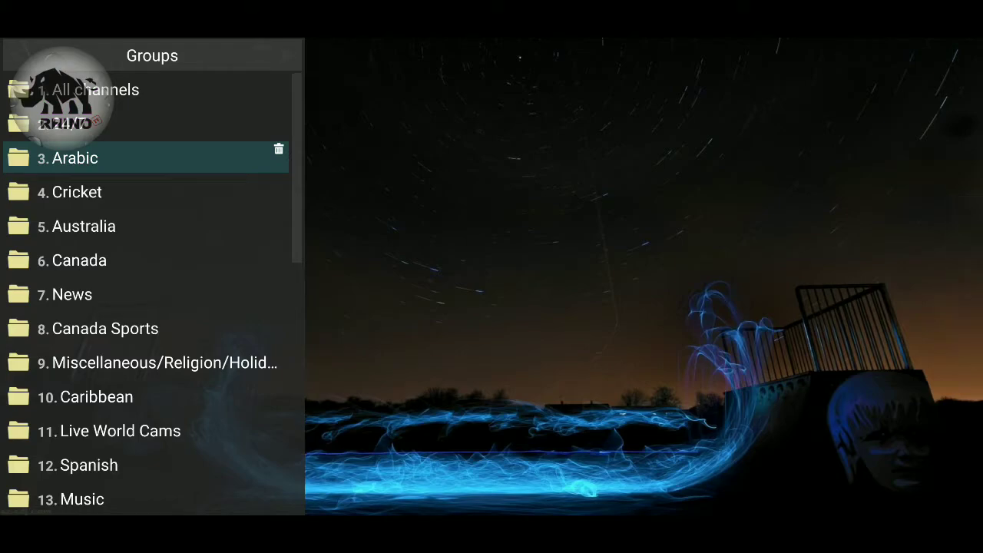
Step: Hide the Cricket group in the Groups list
key(Down)
key(Return)
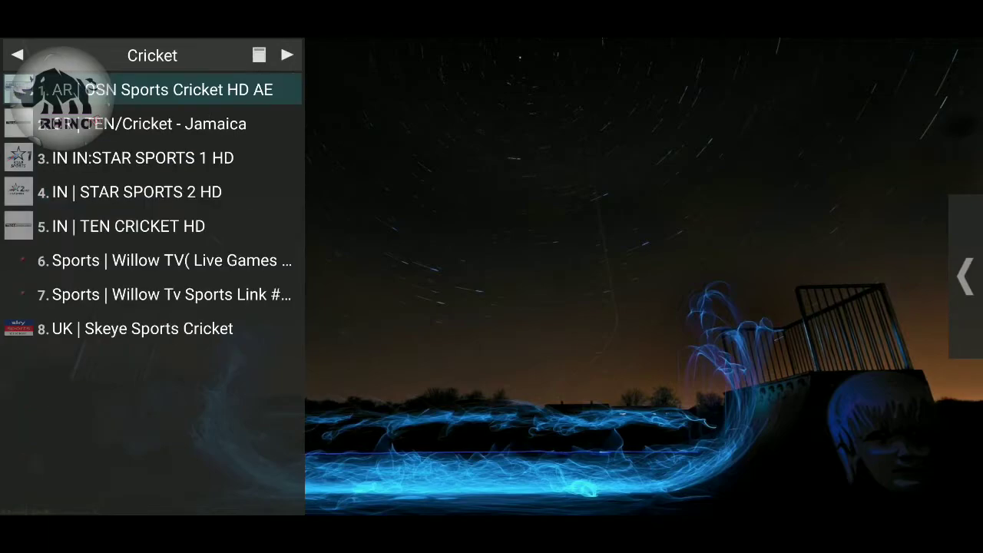
key(Escape)
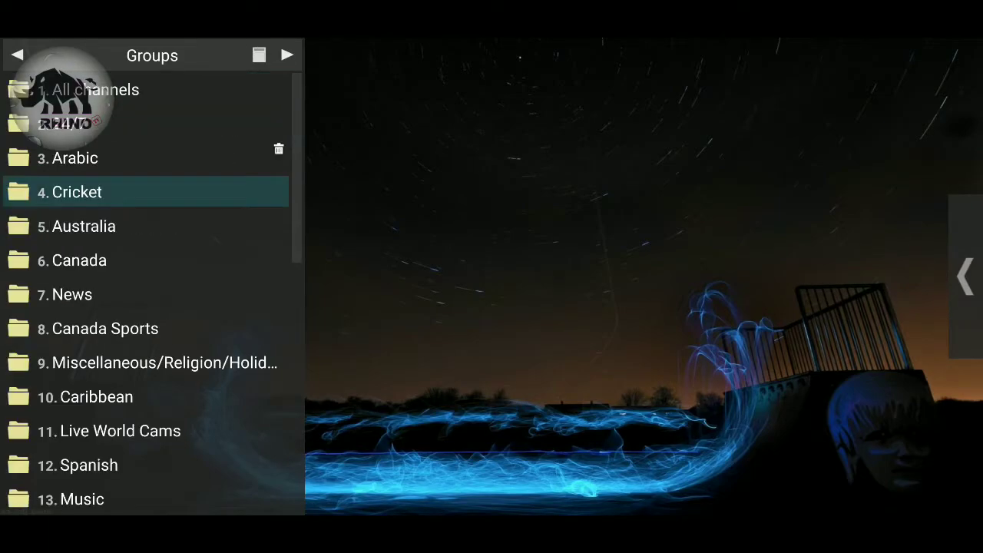
key(Menu)
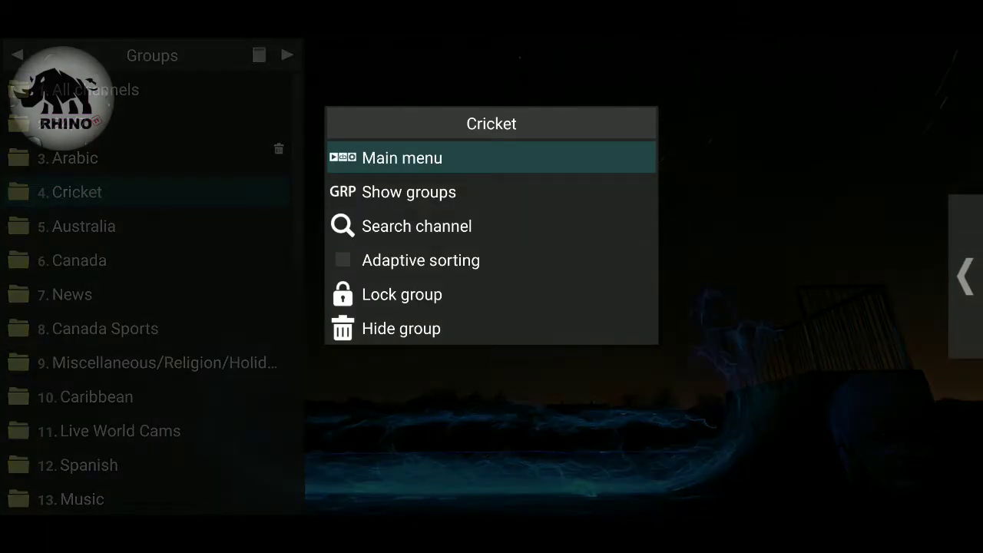
key(Escape)
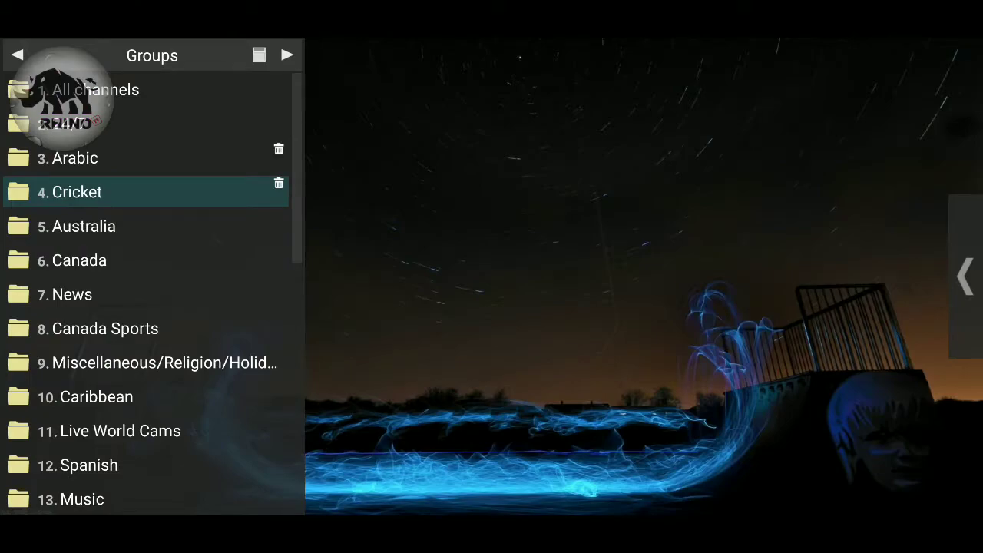
Step: Hide the Australia and Canada groups
key(Down)
key(Menu)
key(Escape)
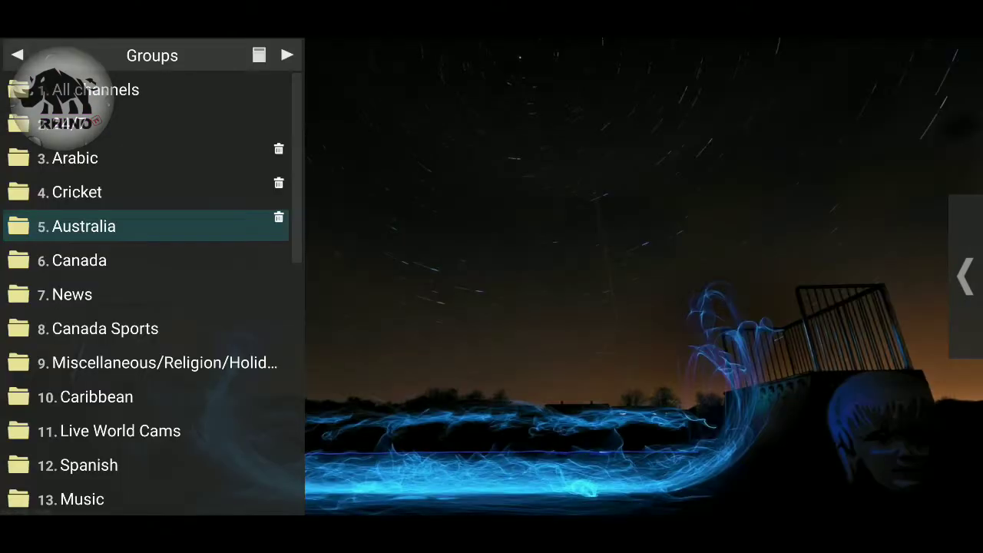
key(Down)
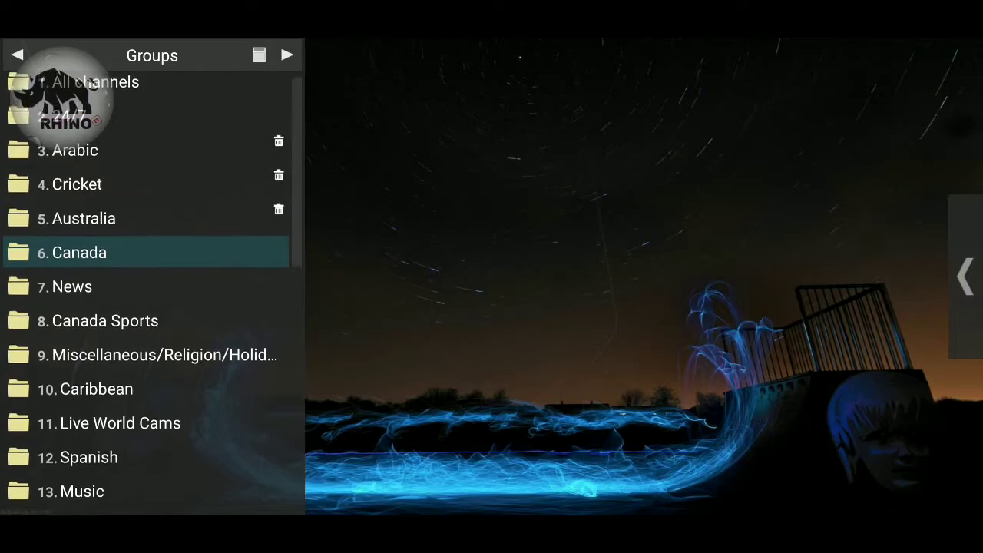
key(Menu)
key(Escape)
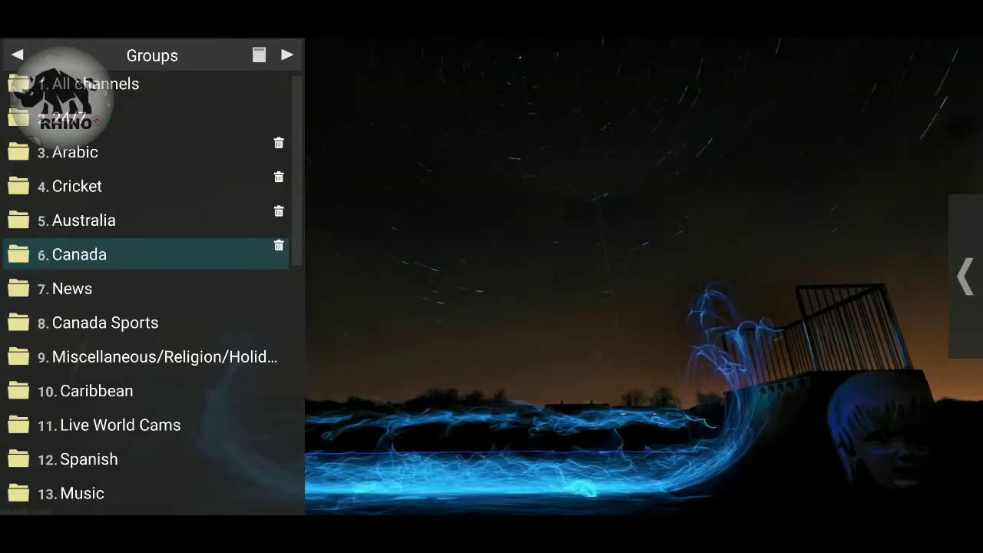
Step: Hide the Canada Sports group, skipping the News group
key(Down)
key(Down)
key(Menu)
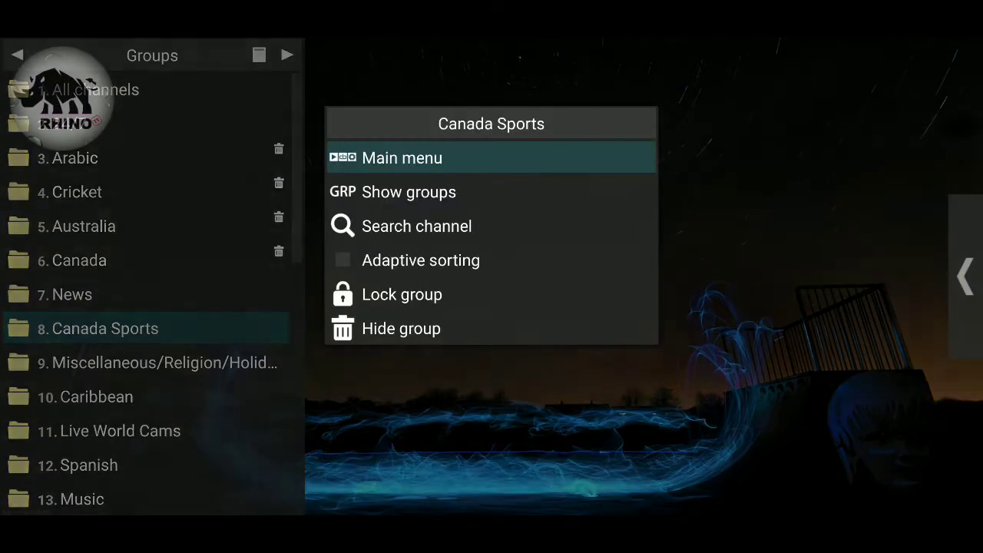
key(Escape)
Step: Hide the Caribbean group in the Groups list, leaving the Miscellaneous/Religion group as it is
key(Down)
key(Down)
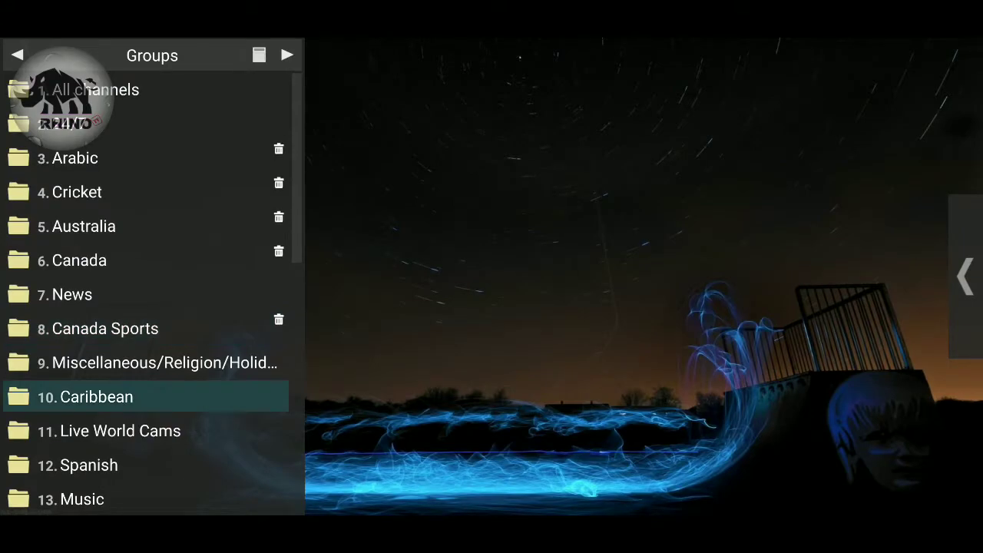
click(146, 89)
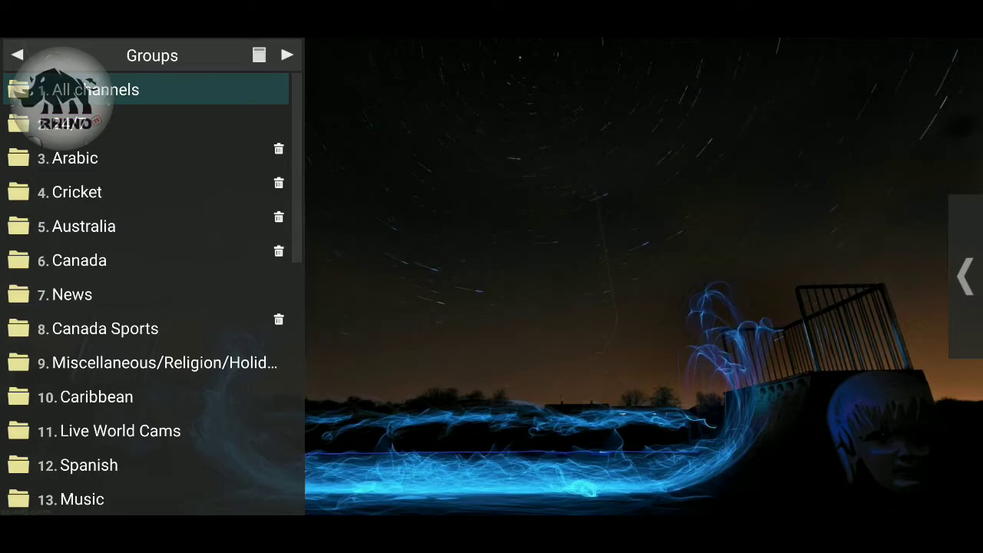
click(96, 396)
key(Menu)
key(Escape)
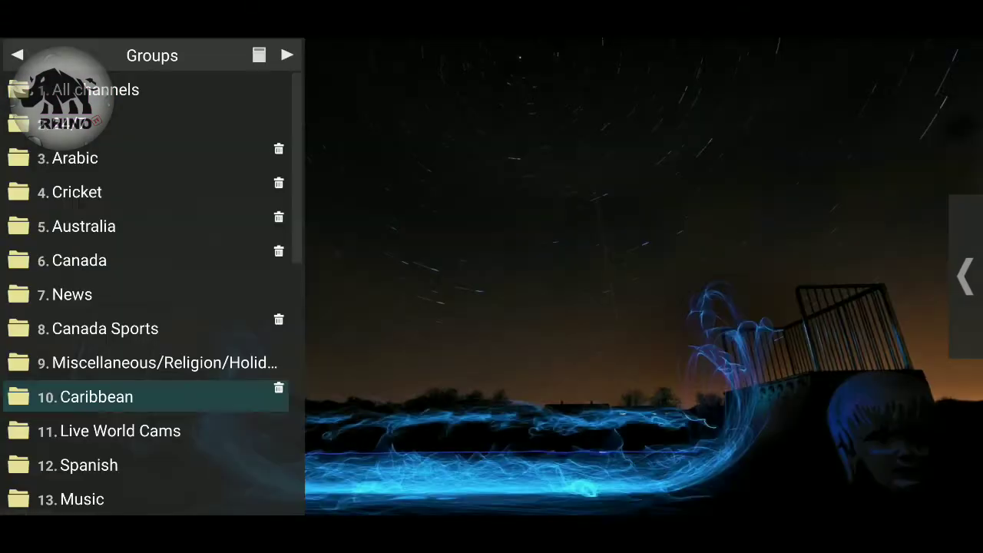
Step: Hide the Spanish group in the Groups list
scroll(146, 276, down, 2)
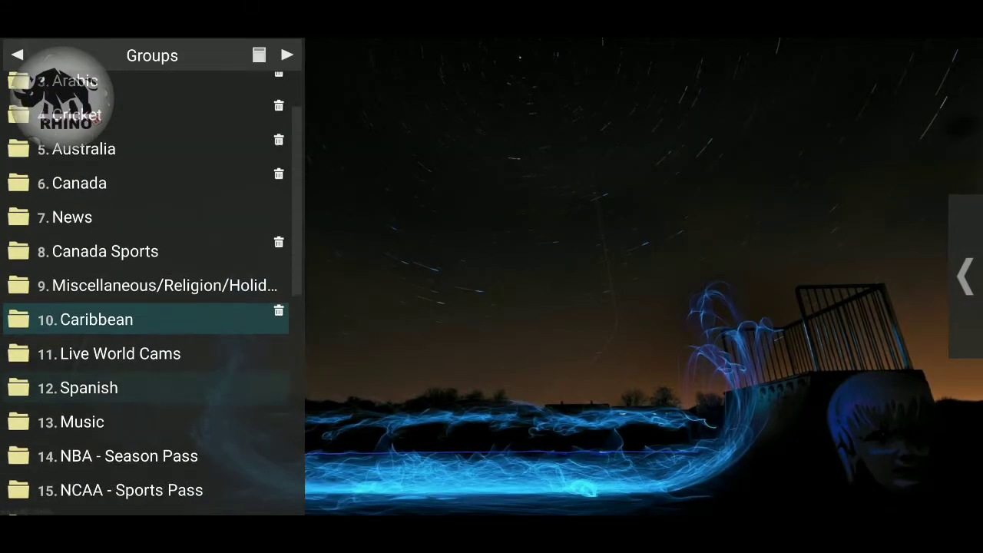
click(88, 388)
key(Menu)
key(Escape)
Step: Hide the New Zealand group, leaving the Music and season pass sports groups as they are
scroll(145, 292, down, 5)
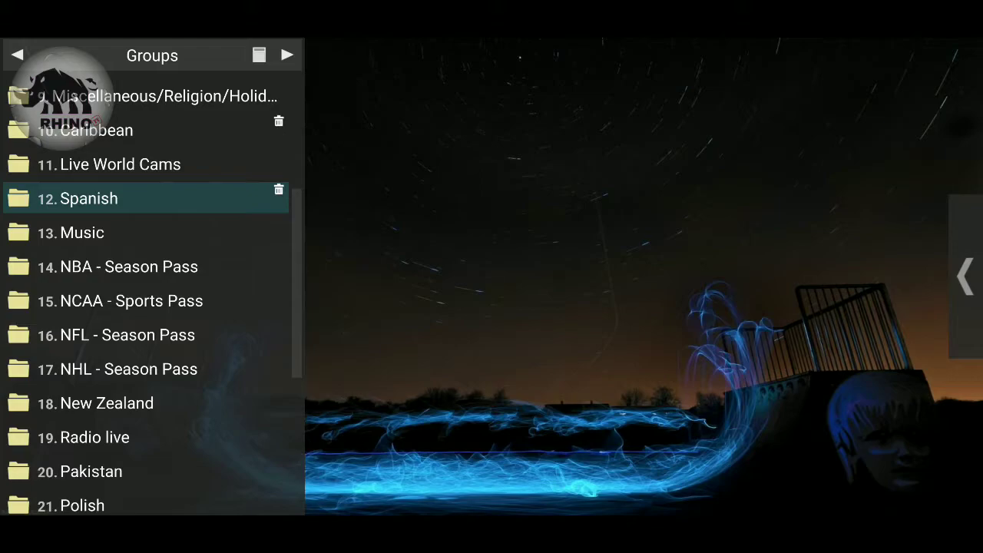
scroll(146, 292, down, 4)
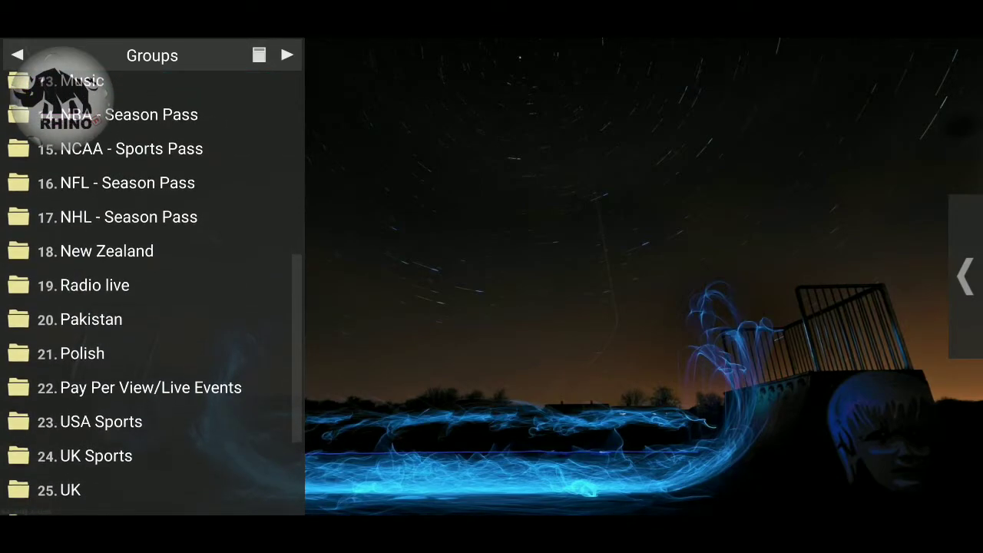
click(107, 249)
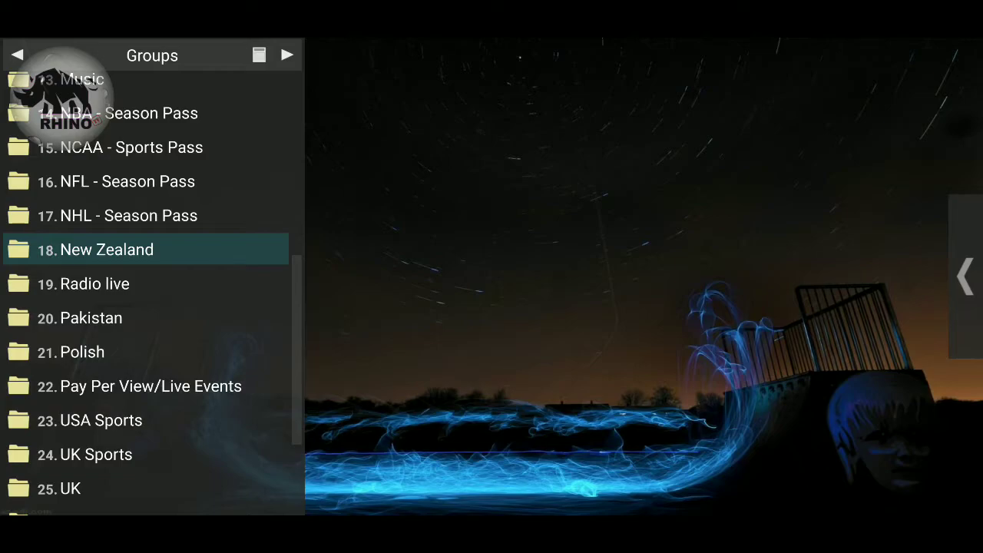
key(Menu)
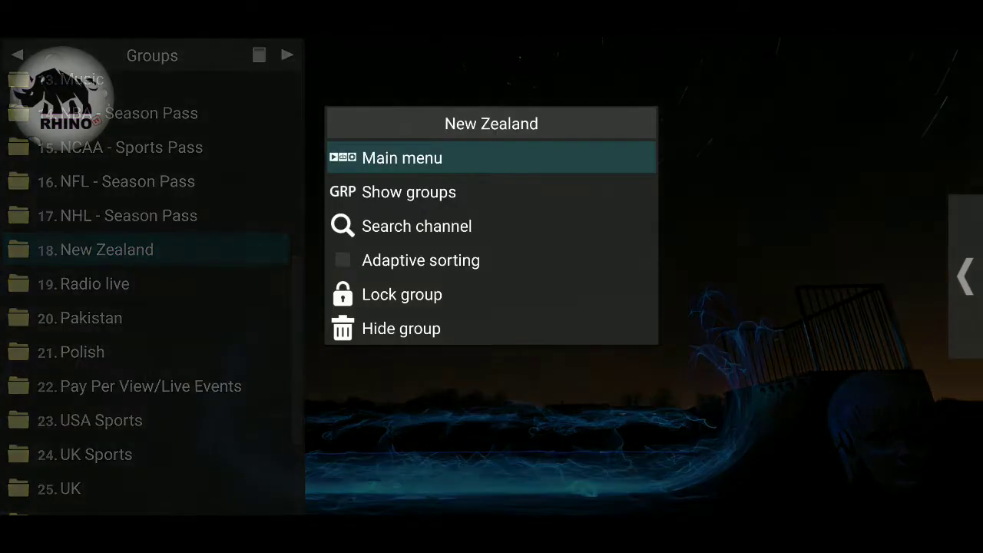
key(Up)
key(Return)
Step: Hide the Pakistan and Polish groups in the Groups list
scroll(146, 292, down, 3)
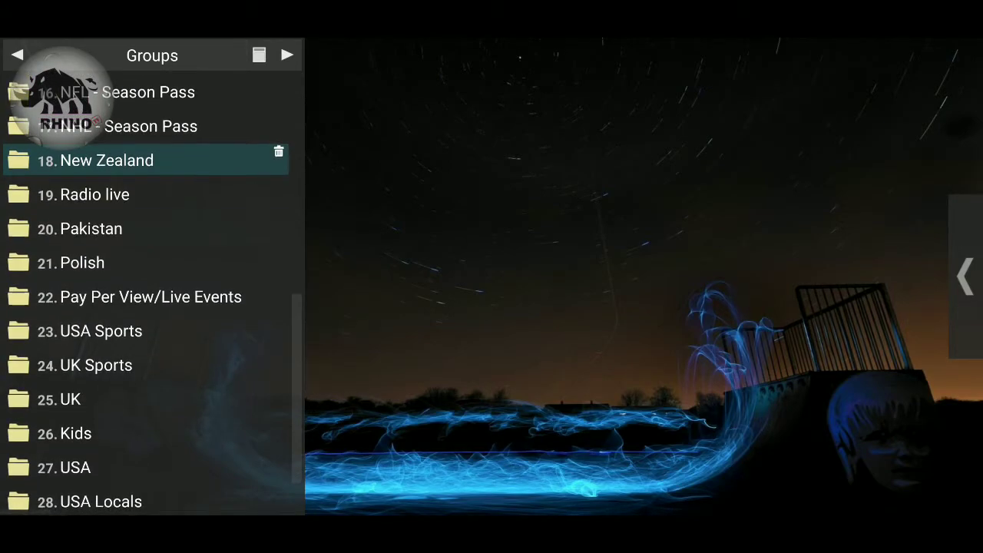
click(91, 230)
key(Menu)
key(Up)
key(Return)
key(Down)
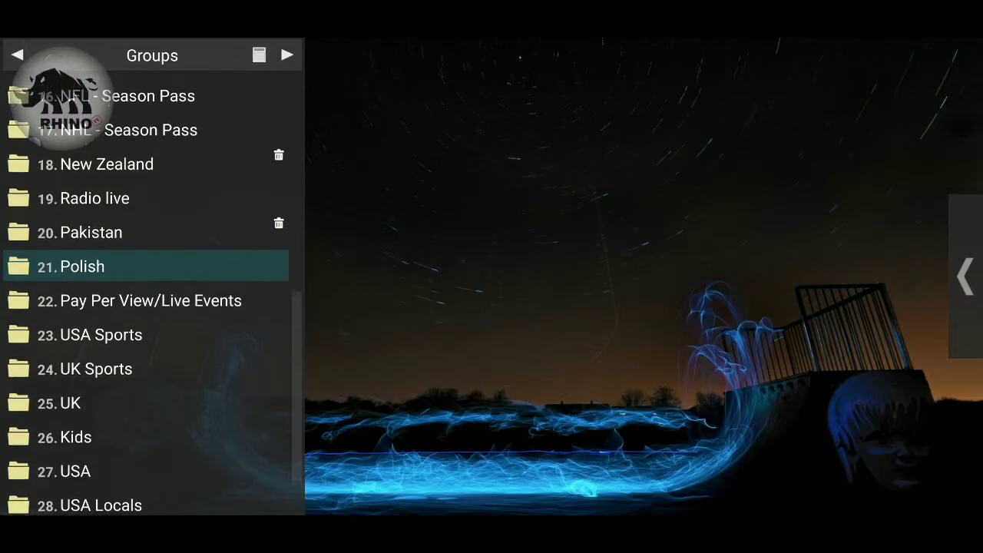
key(Menu)
key(Up)
key(Return)
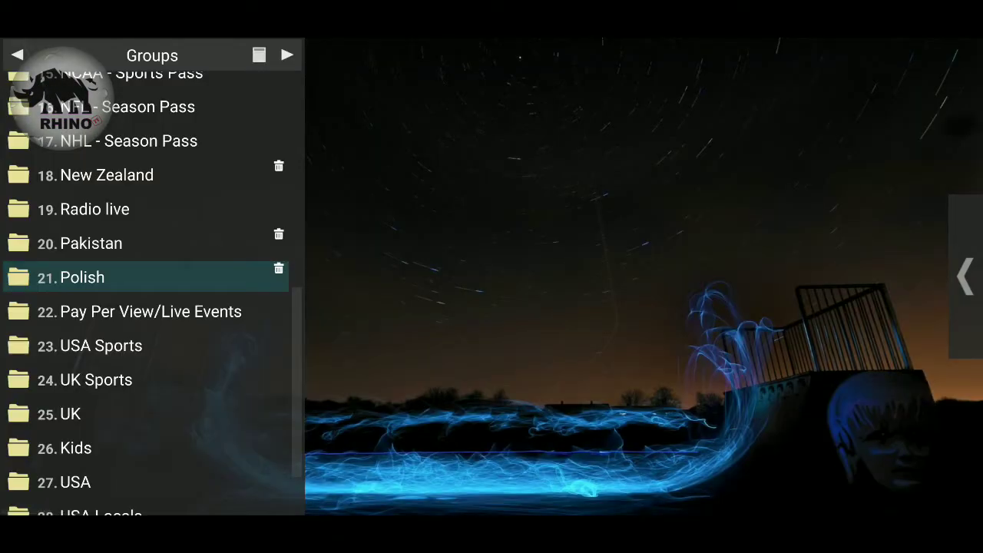
Step: Hide the UK Sports and UK groups, skipping Pay Per View/Live Events and USA Sports
scroll(146, 292, down, 2)
key(Down)
key(Down)
key(Down)
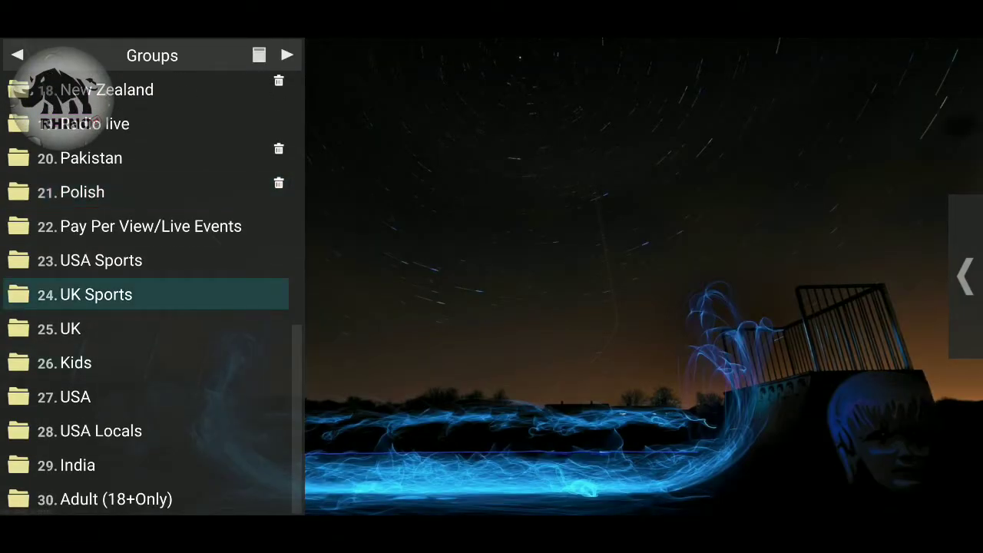
key(Menu)
key(Up)
key(Return)
key(Down)
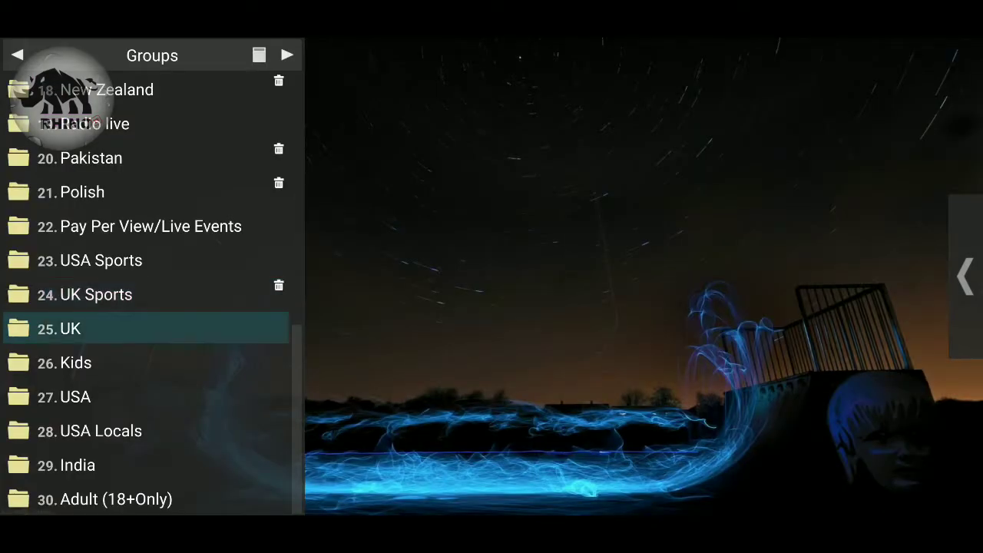
key(Menu)
key(Up)
key(Return)
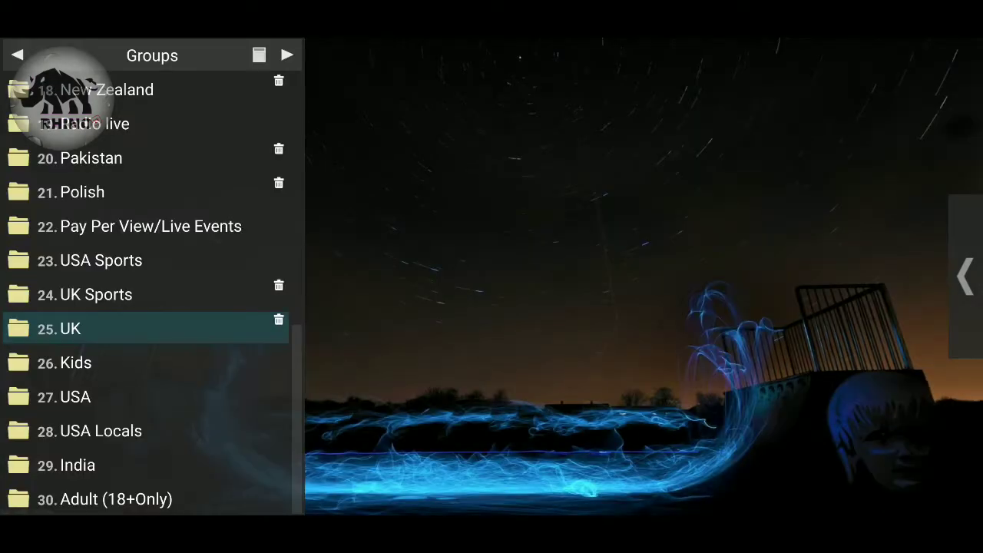